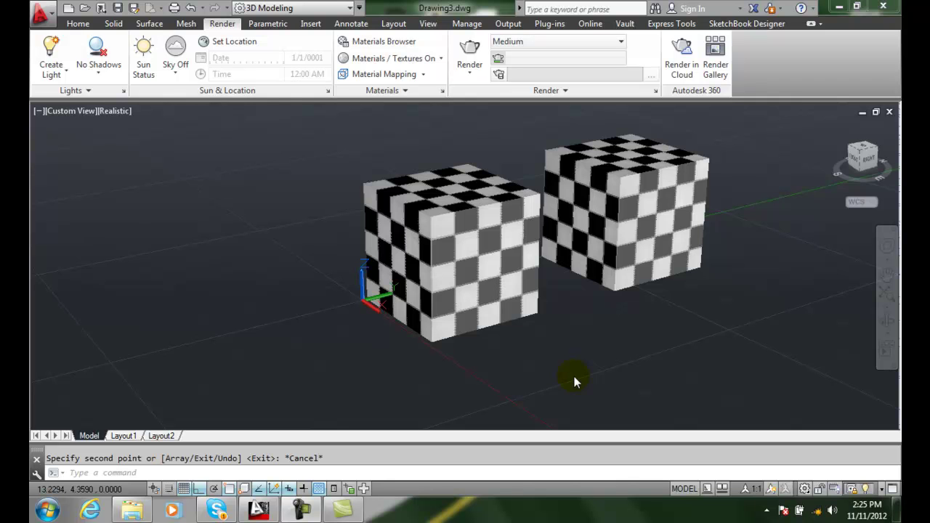
Apply planar material mapping to the whole nearer checkered cube and accept the default placement.
click(423, 75)
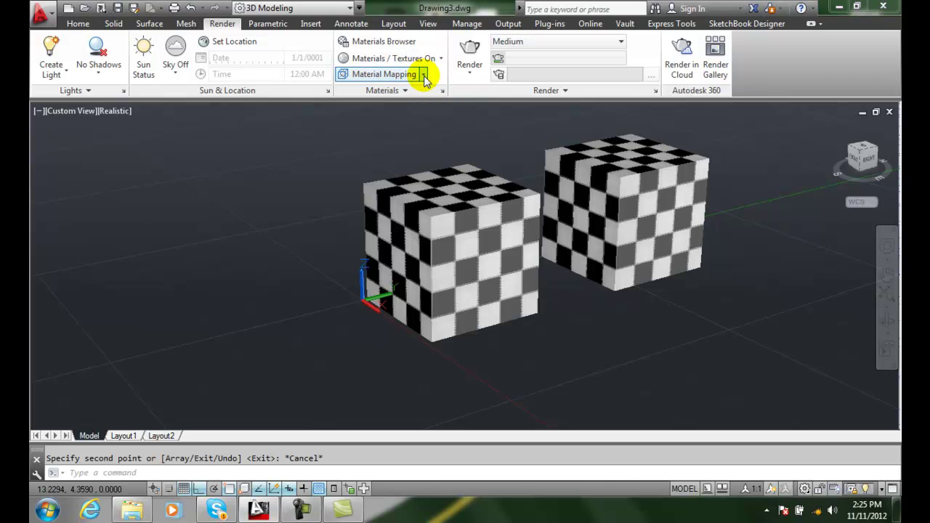
click(423, 75)
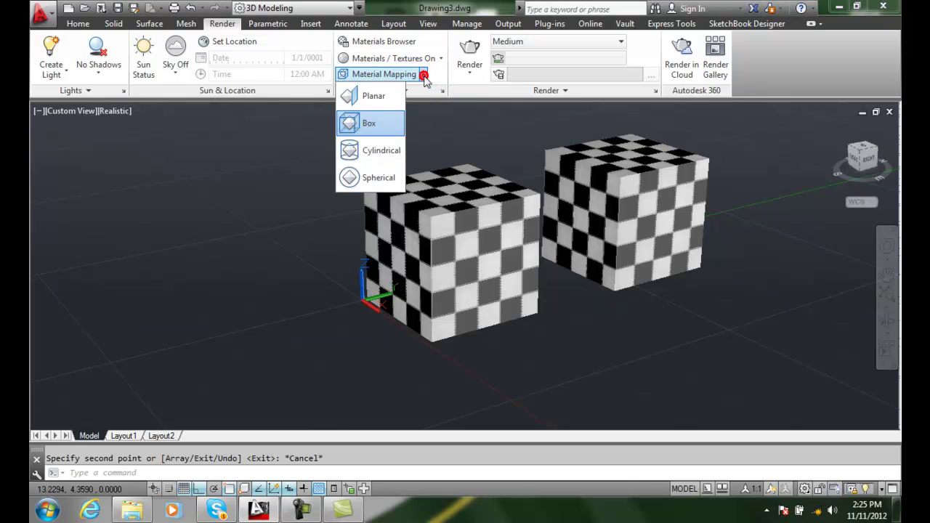
click(381, 95)
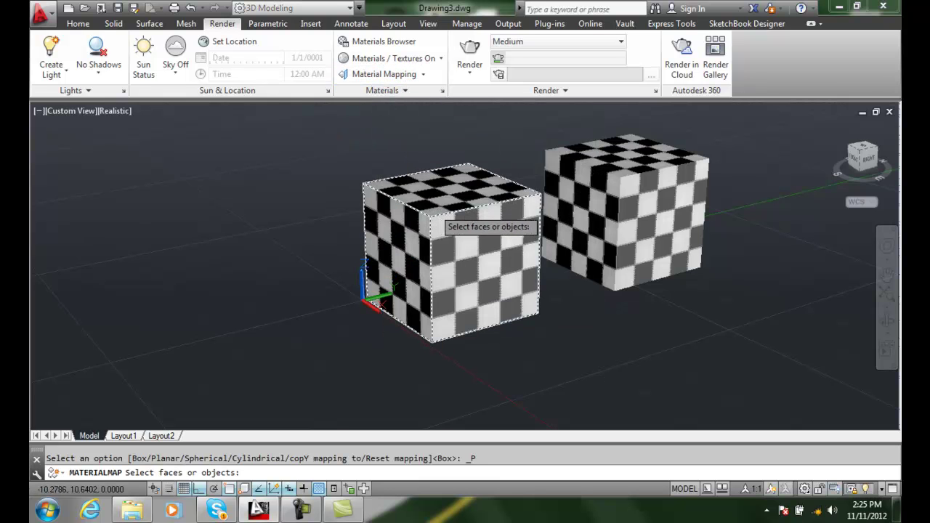
click(453, 213)
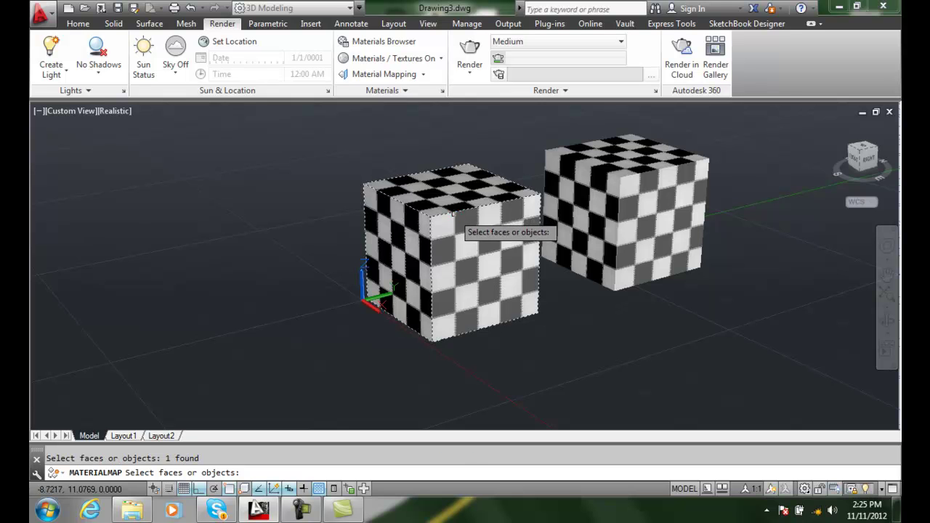
key(Return)
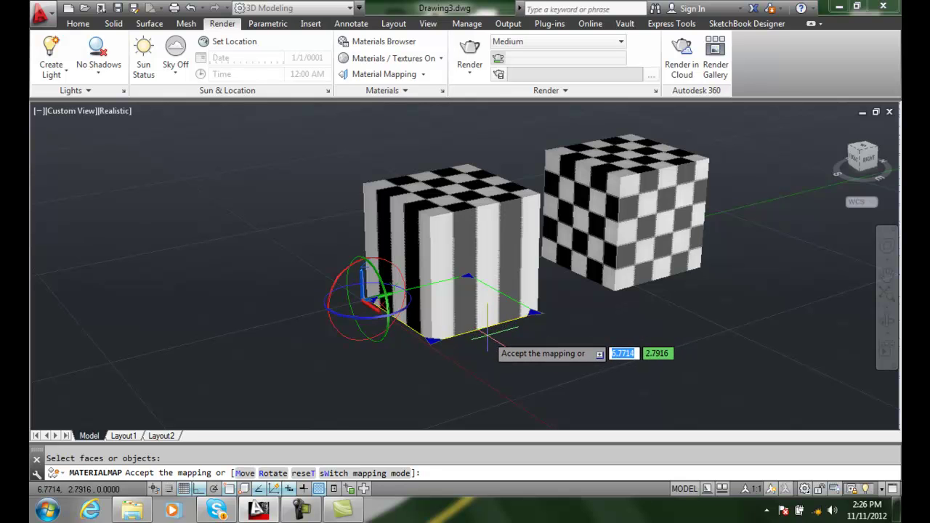
key(Return)
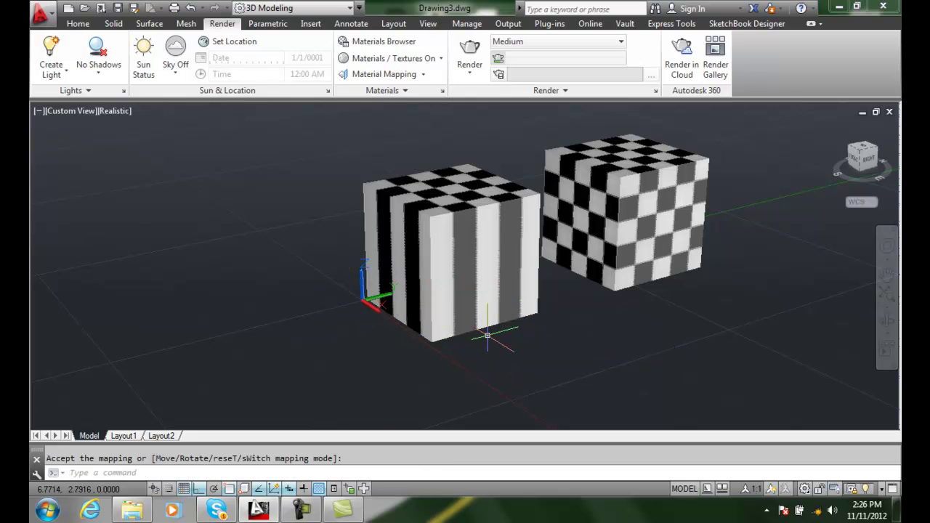
Switch the nearer cube's material mapping to cylindrical and accept the default placement.
click(423, 75)
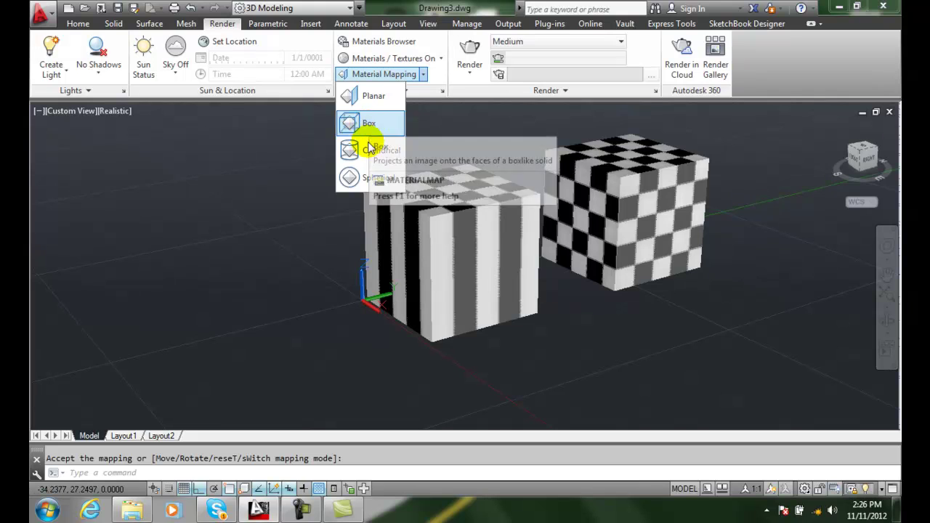
click(372, 151)
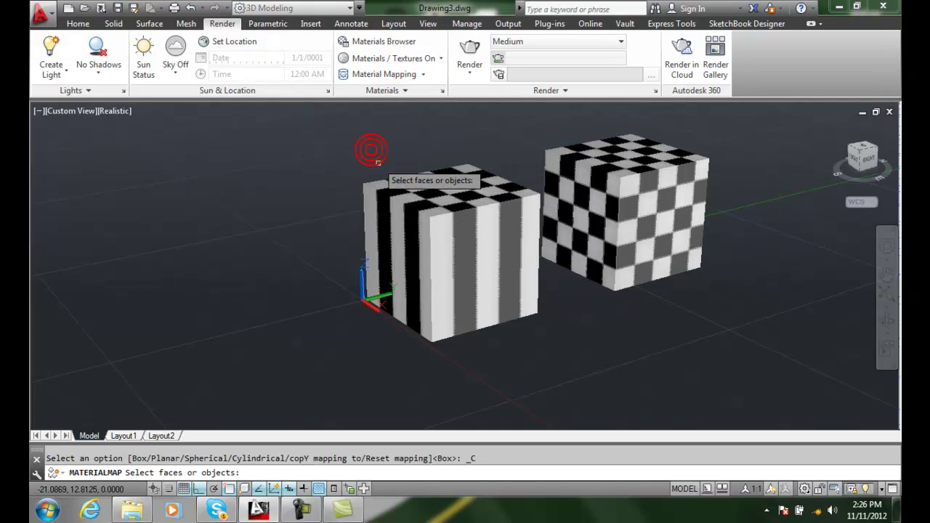
click(458, 210)
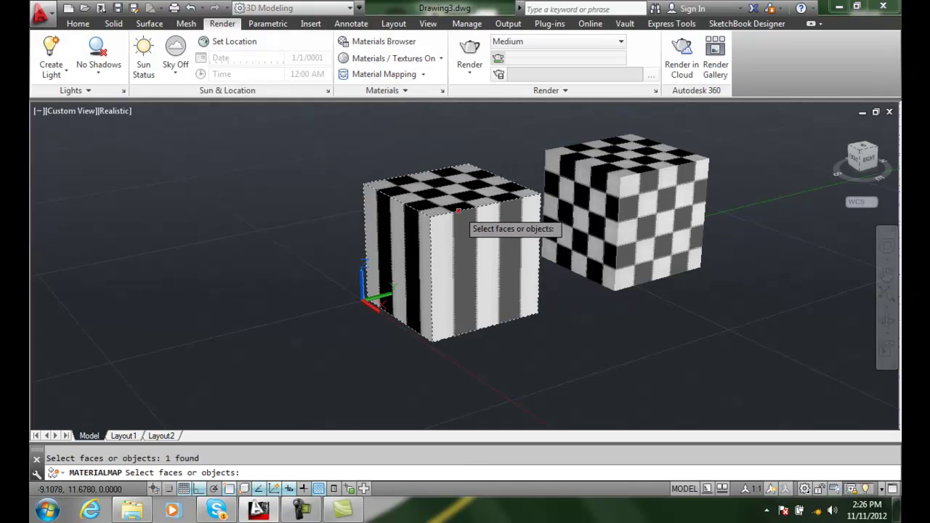
key(Return)
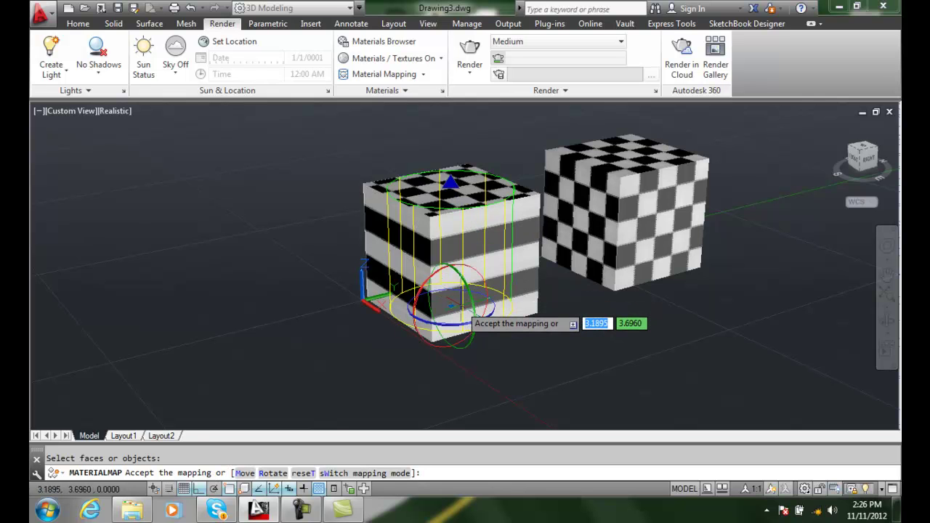
key(Return)
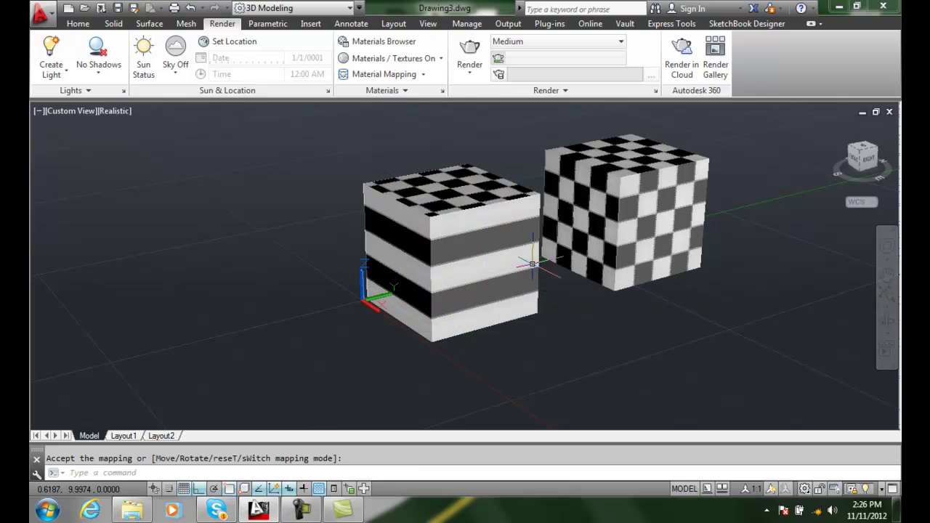
Switch the nearer cube's material mapping to spherical and accept the default placement.
click(422, 74)
click(379, 177)
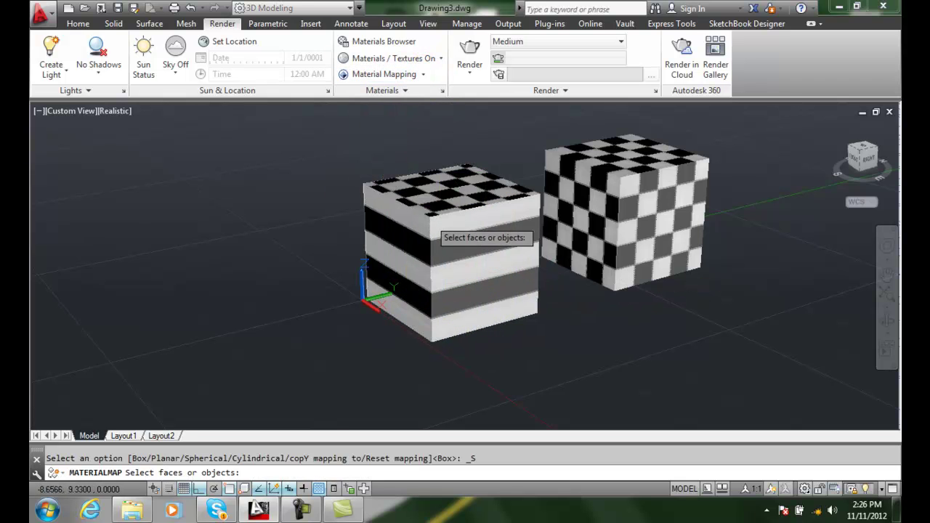
click(455, 201)
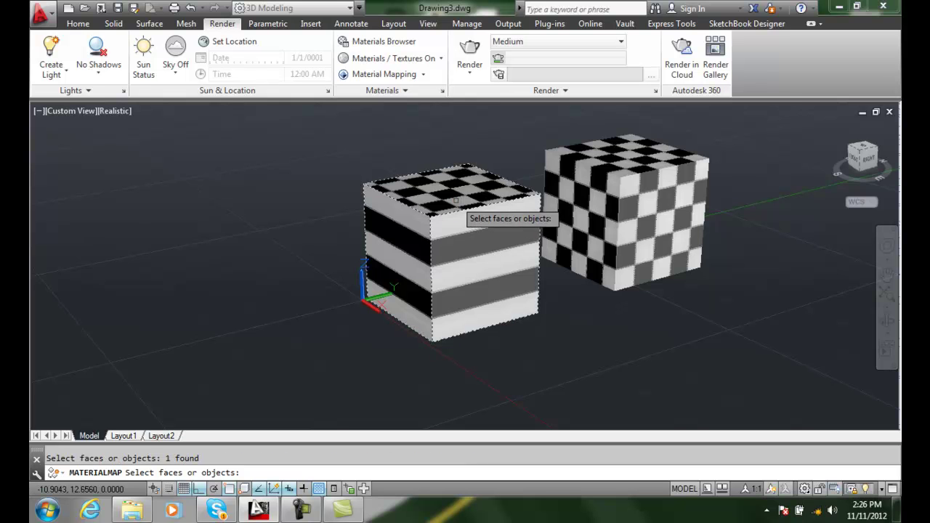
key(Return)
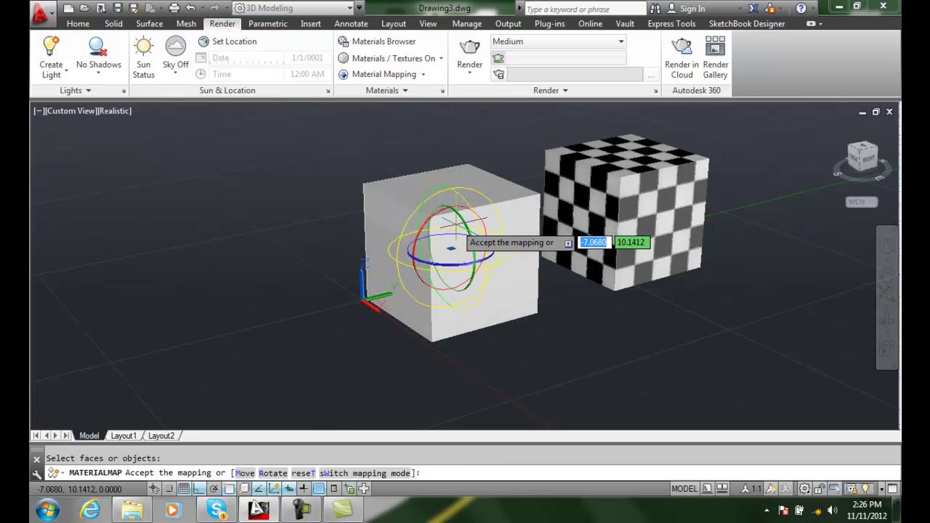
key(Return)
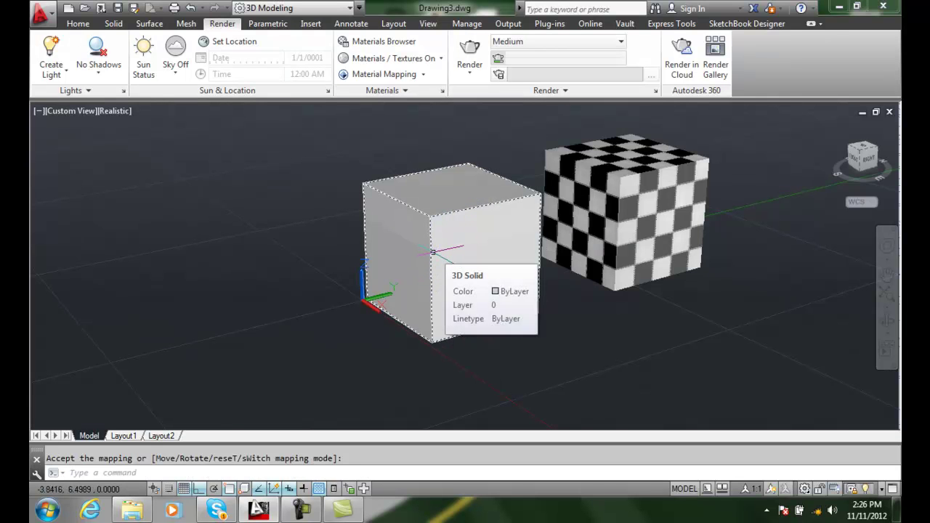
Apply box material mapping to the whole nearer cube and accept the default placement.
click(421, 74)
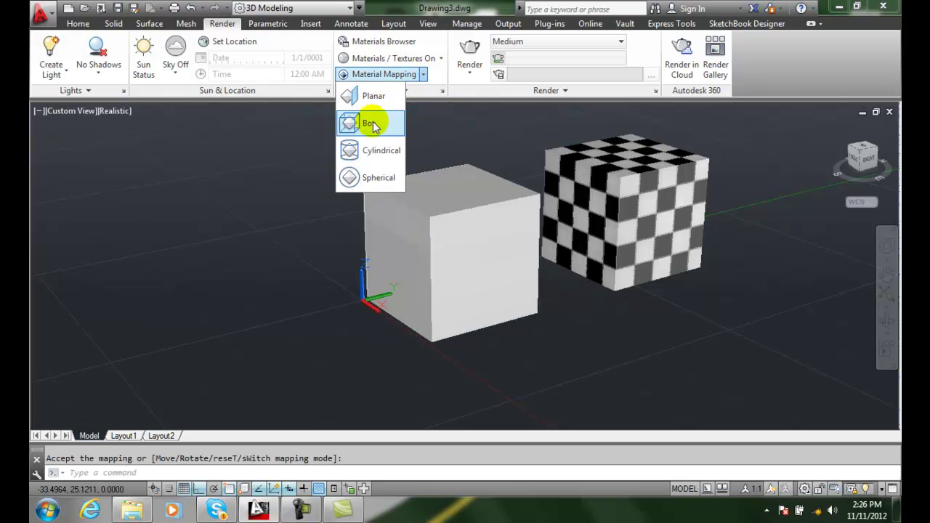
click(370, 121)
click(455, 211)
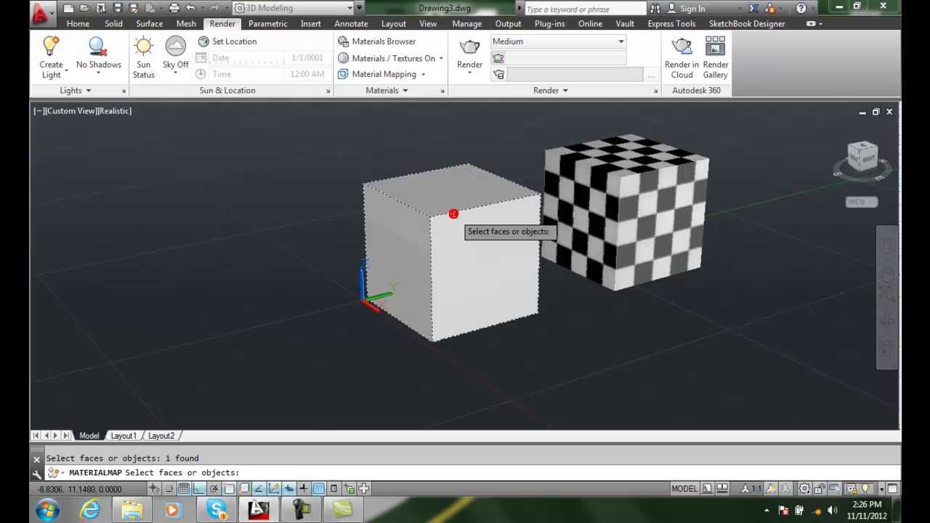
key(Return)
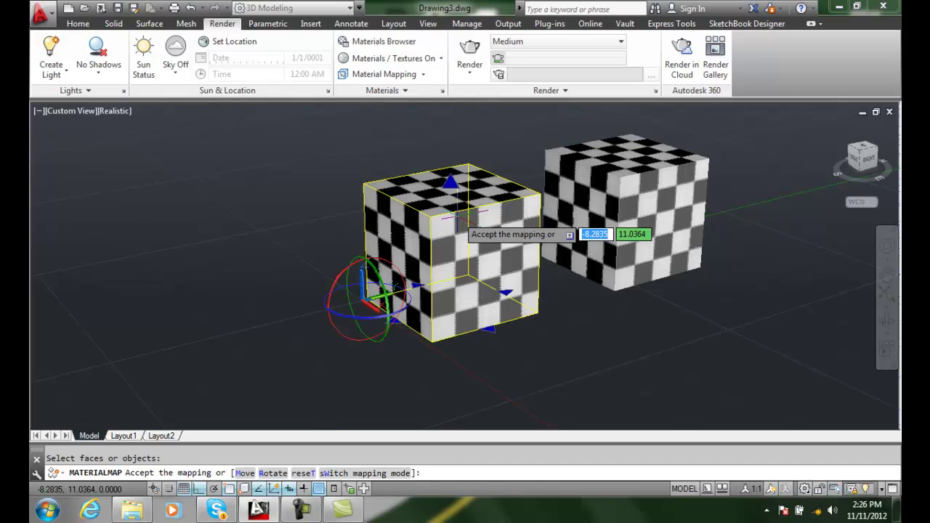
key(Return)
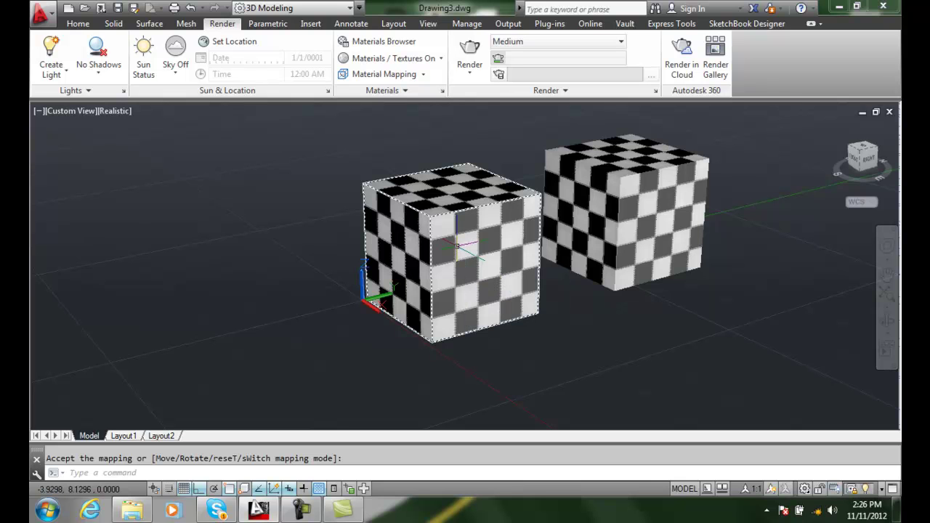
Try cylindrical material mapping on only the right side face of the nearer cube, and undo it.
click(423, 74)
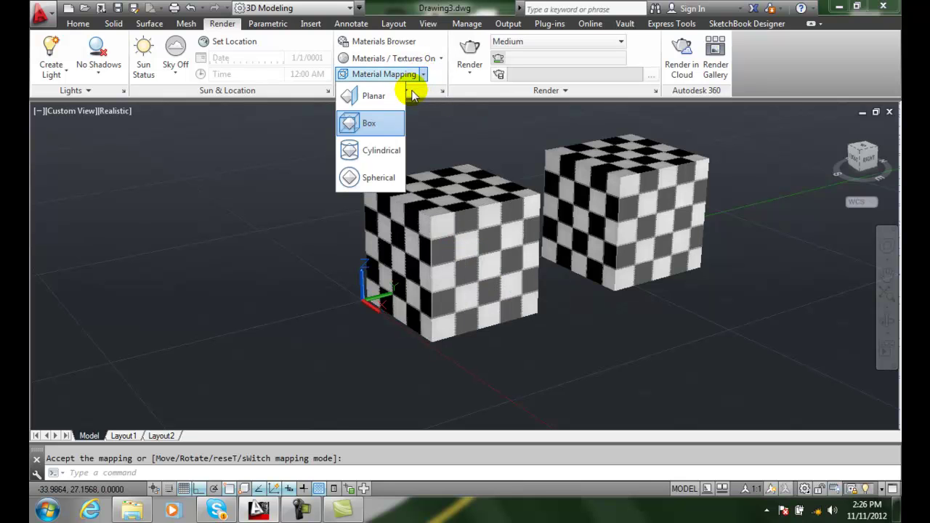
click(381, 151)
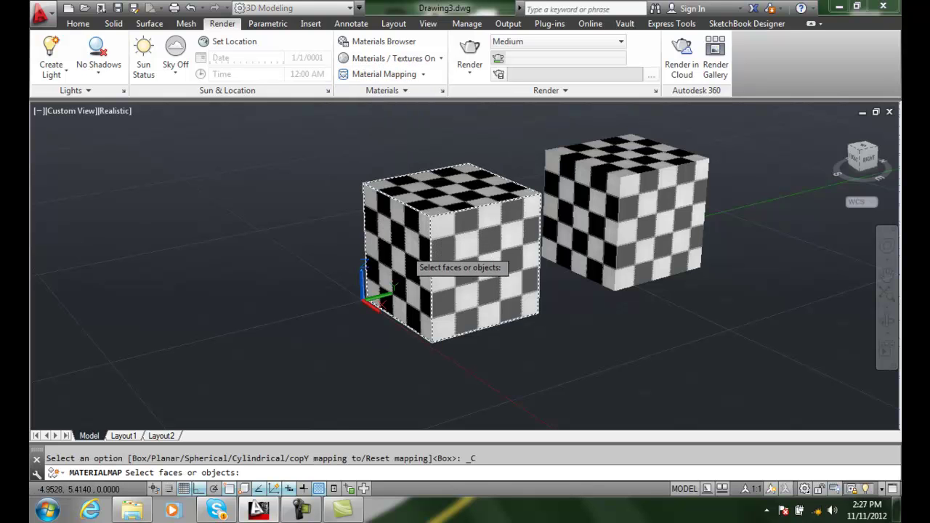
click(471, 252)
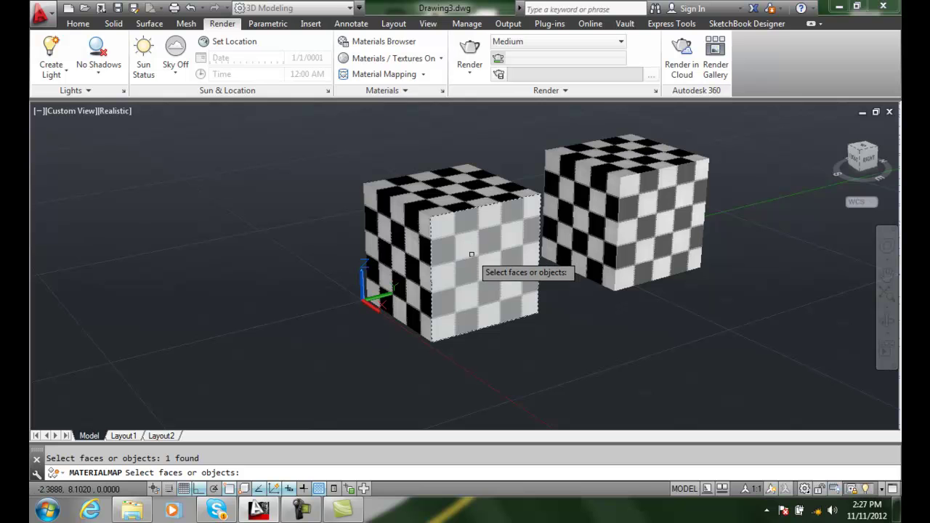
key(Return)
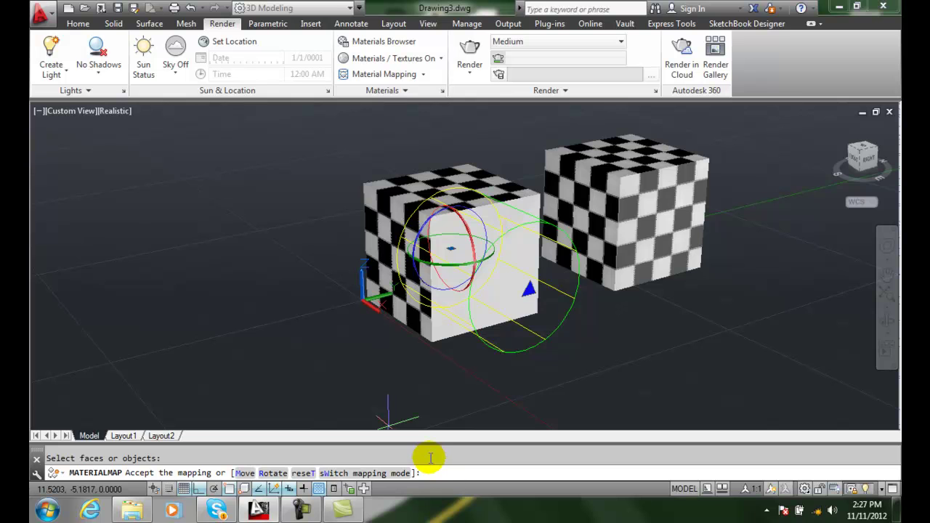
key(Return)
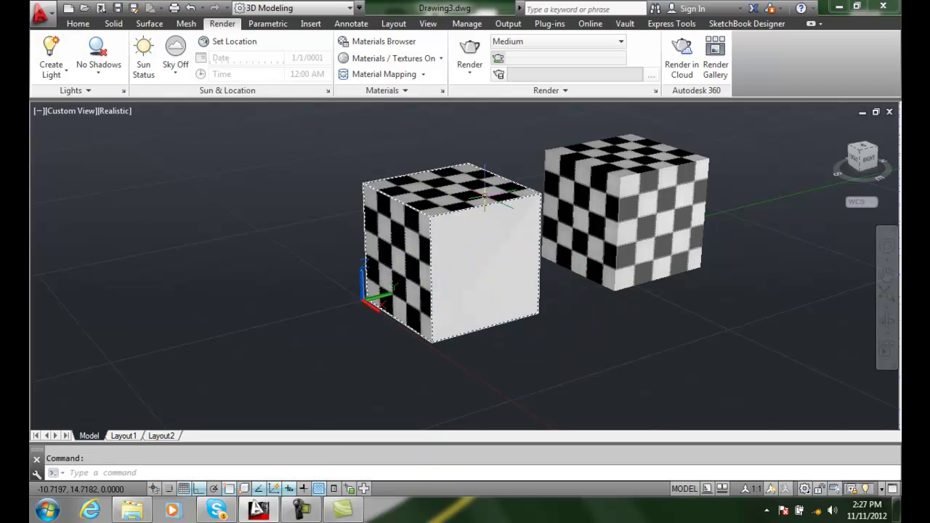
click(190, 9)
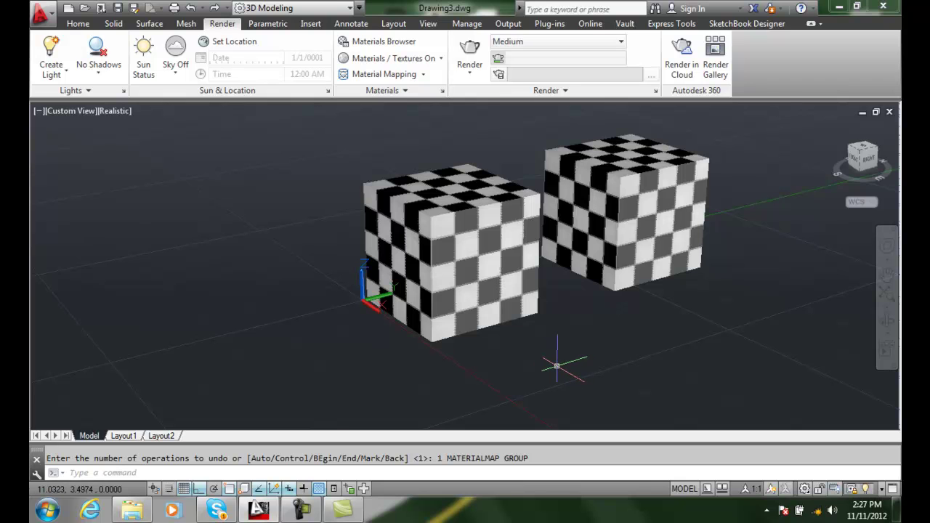
Apply box mapping to the nearer cube's right side face and rotate the mapping so its checker pattern is tilted.
click(423, 75)
click(352, 122)
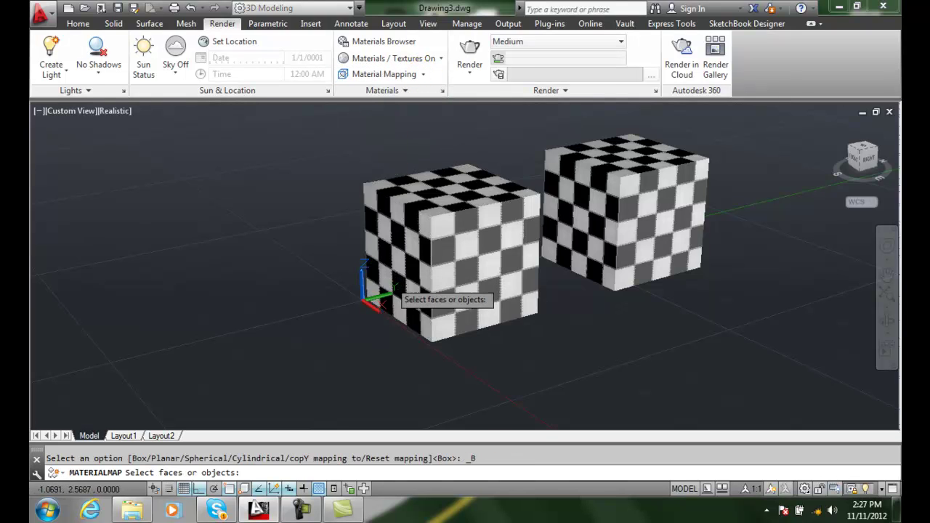
click(465, 264)
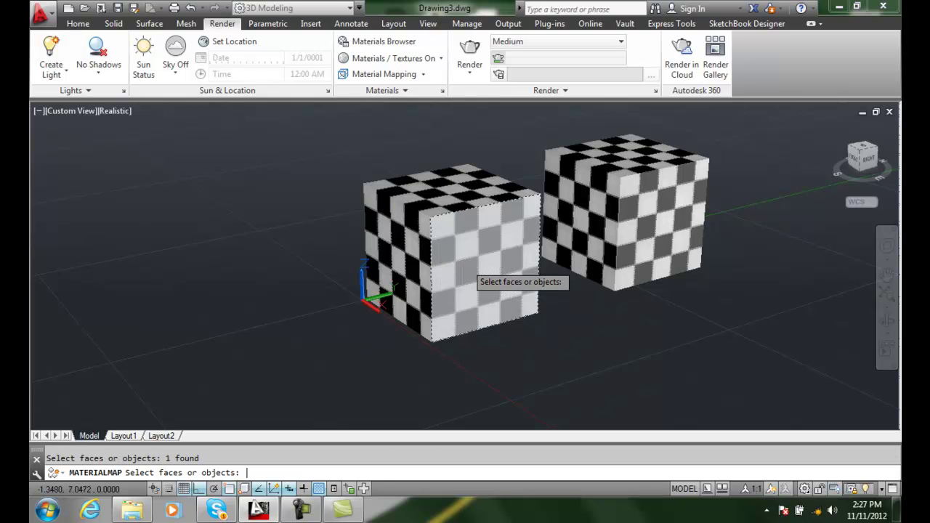
key(Return)
text(r)
key(Return)
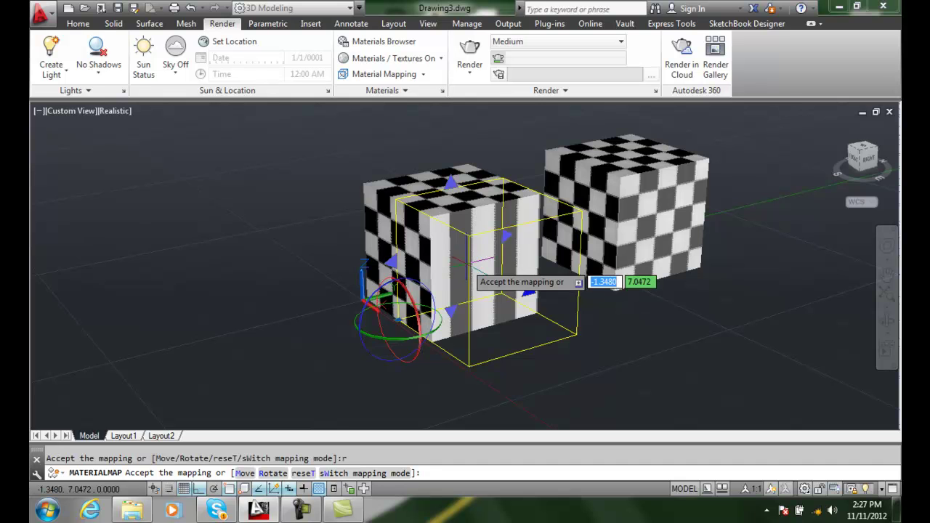
click(421, 283)
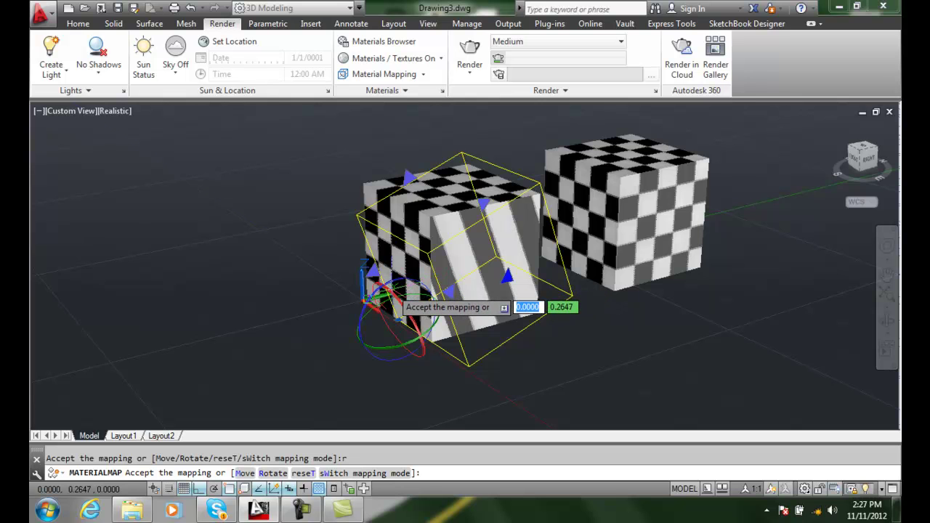
click(392, 289)
click(391, 289)
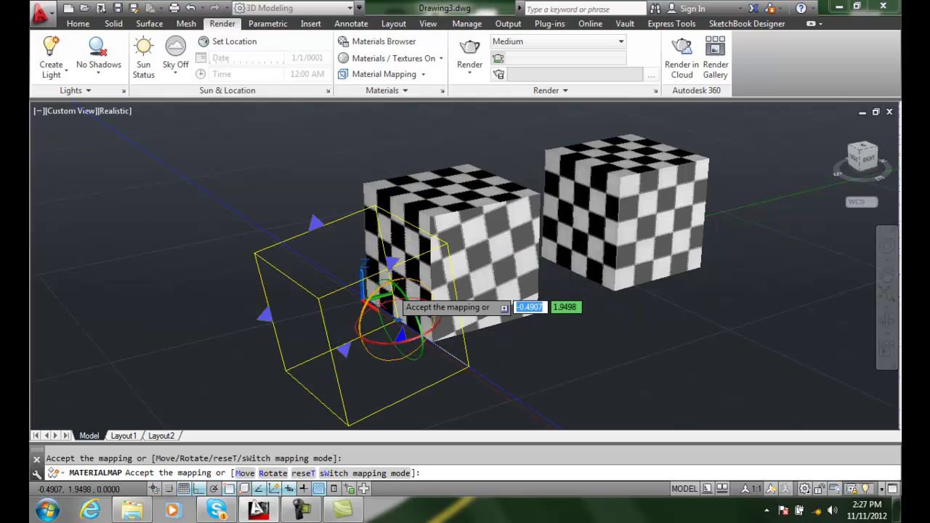
click(390, 303)
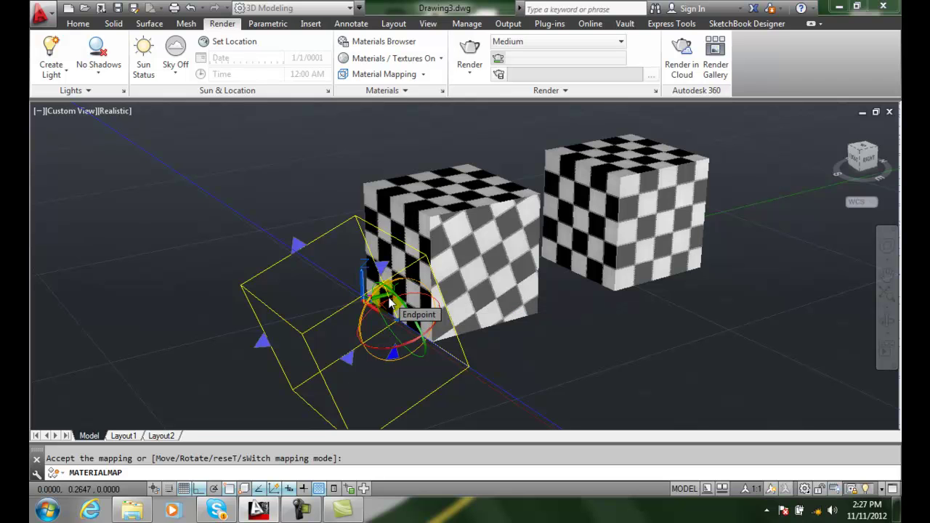
key(Escape)
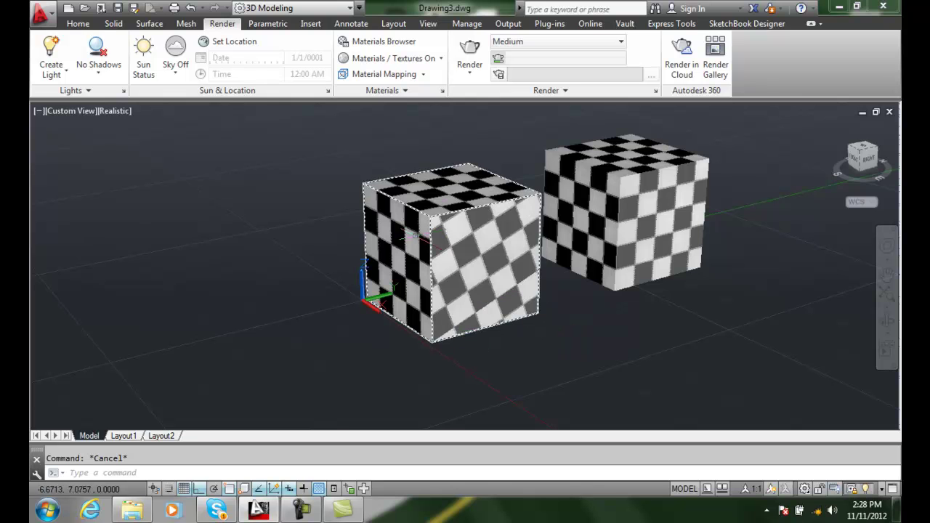
Apply box mapping to the nearer cube's top face and shrink the mapping box in both horizontal directions for smaller checkers.
click(391, 75)
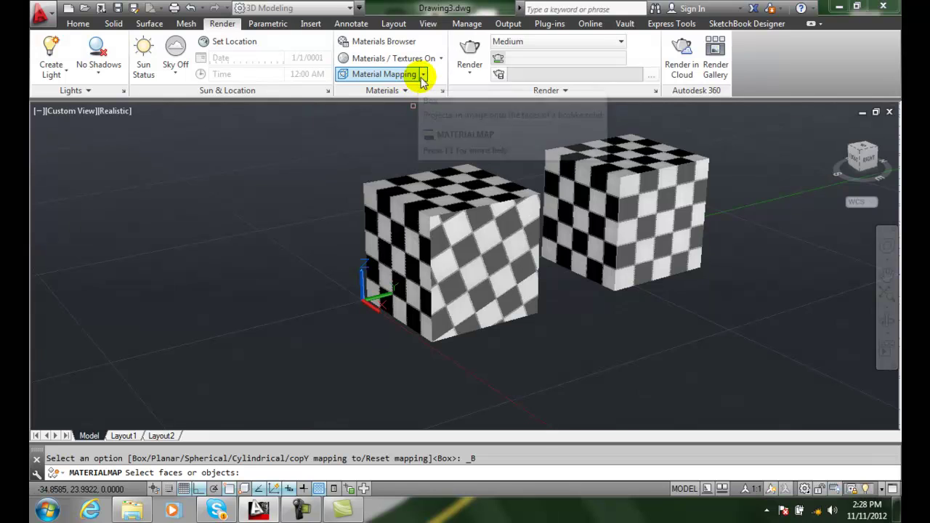
click(422, 76)
click(387, 121)
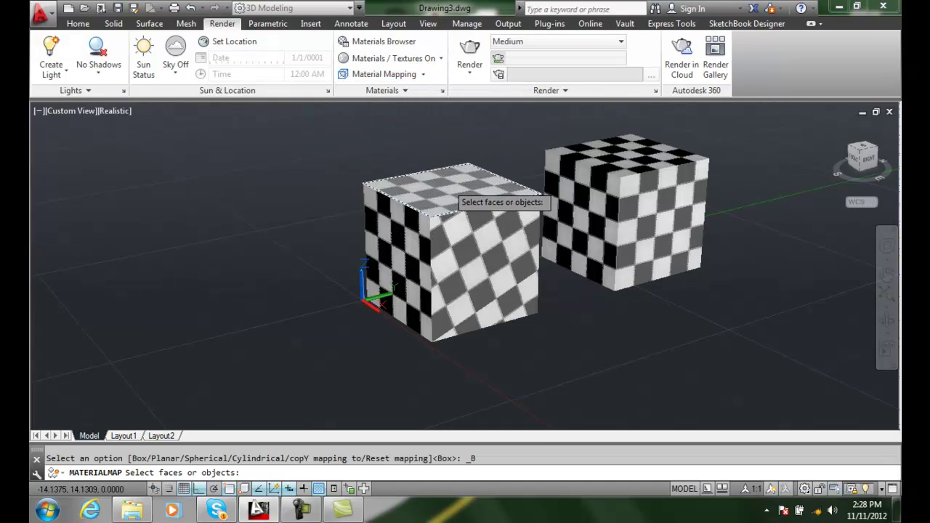
click(446, 185)
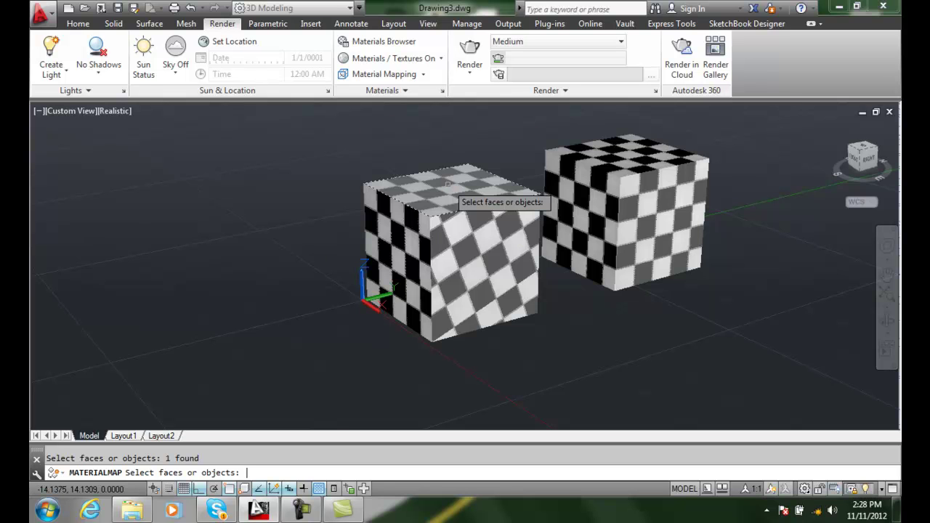
key(Return)
text(m)
key(Return)
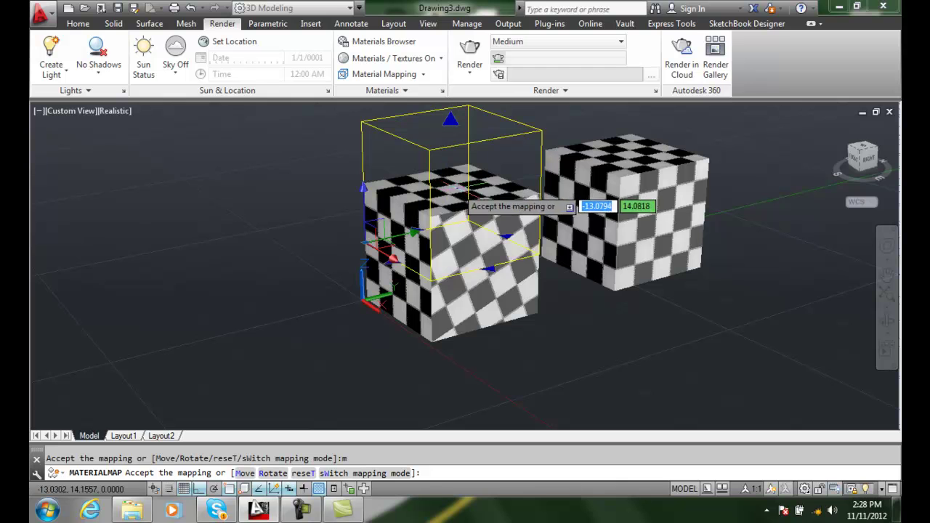
drag(504, 237, 471, 246)
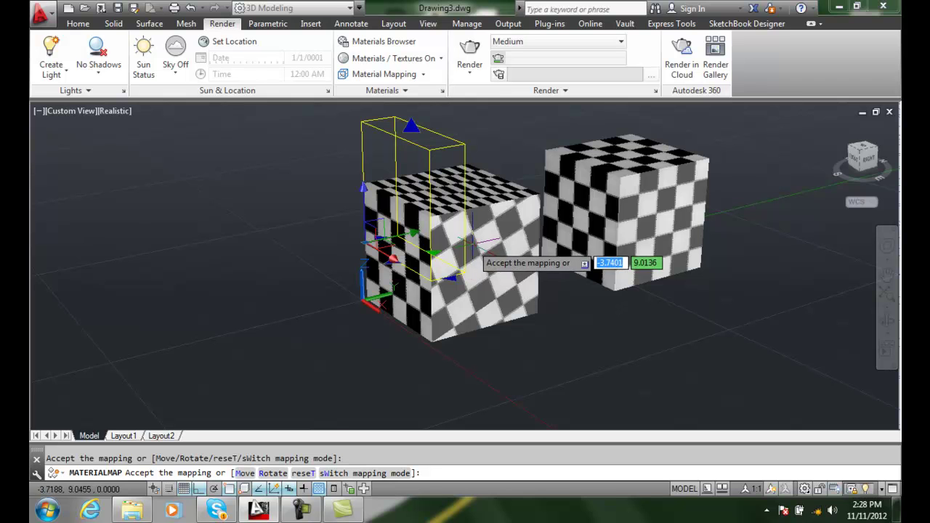
drag(453, 279, 440, 260)
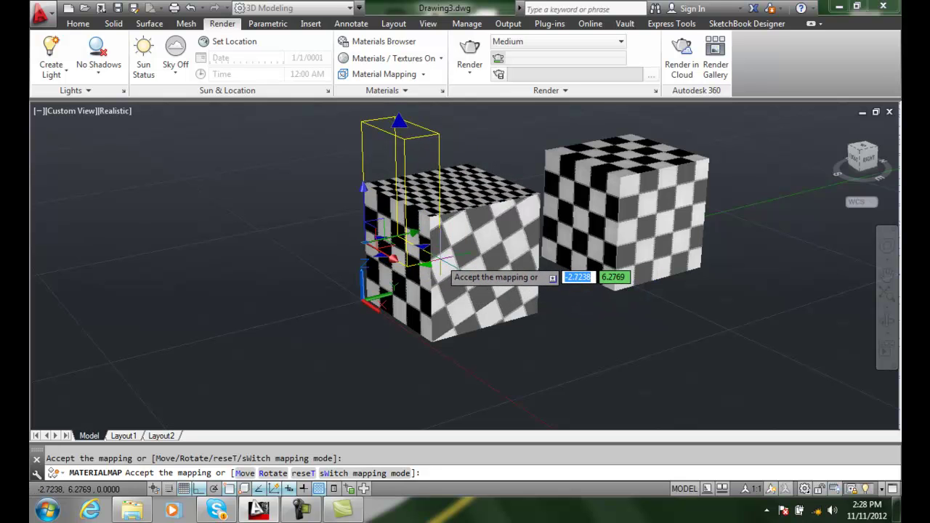
key(Return)
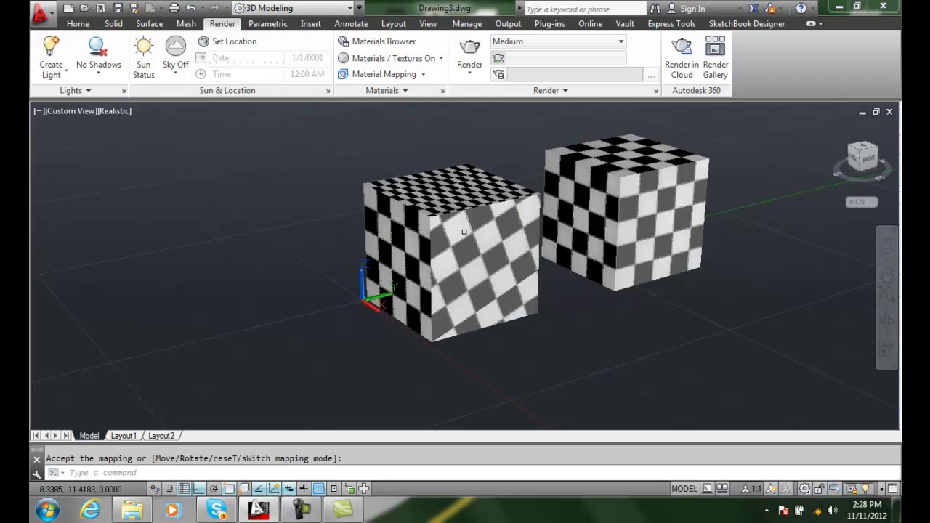
Open the choice of material mapping types for another mapping.
click(424, 75)
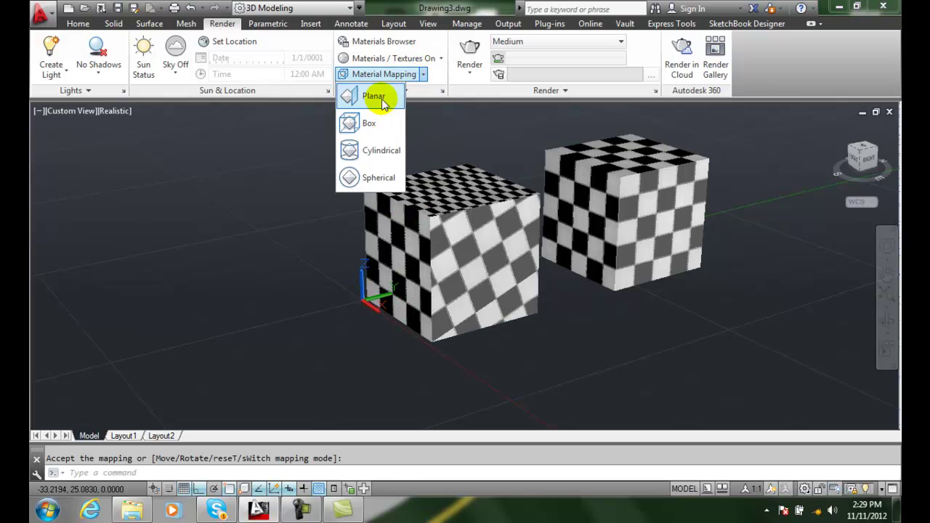